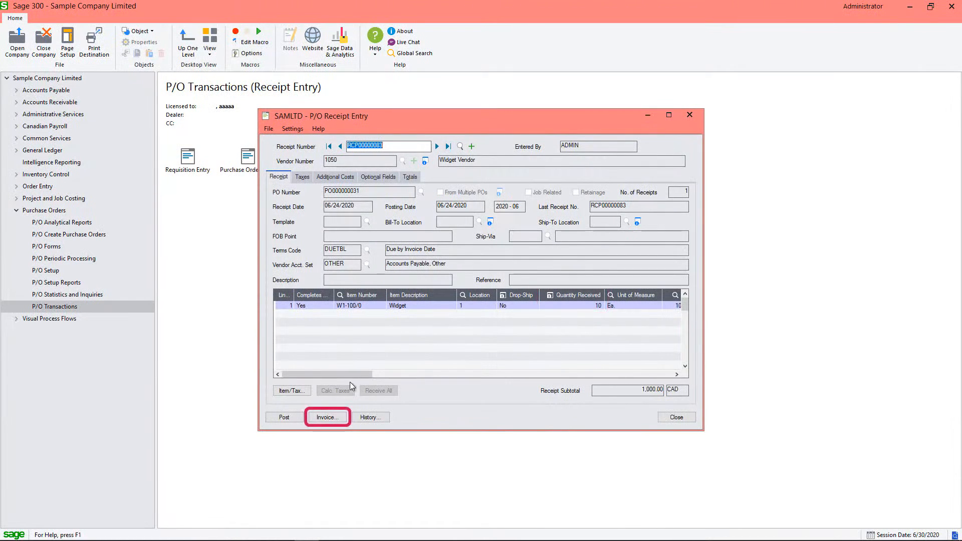
- Check the vendor invoice number linked to the posted receipt, and close Receipt Entry
click(340, 420)
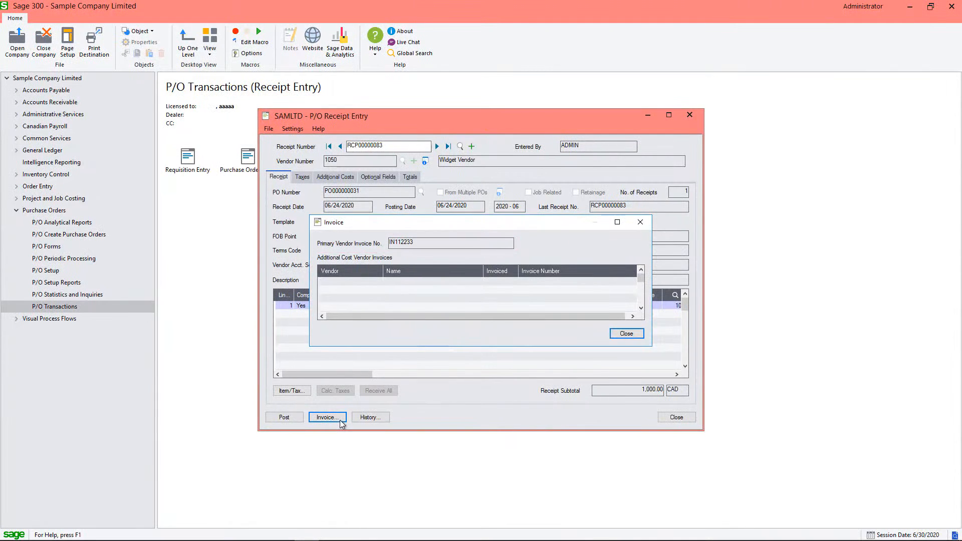
click(624, 336)
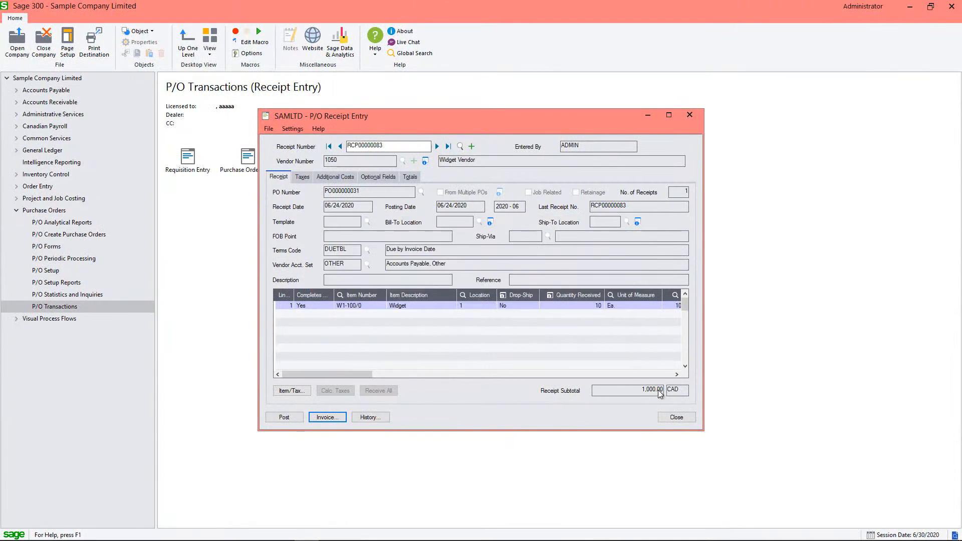
click(677, 417)
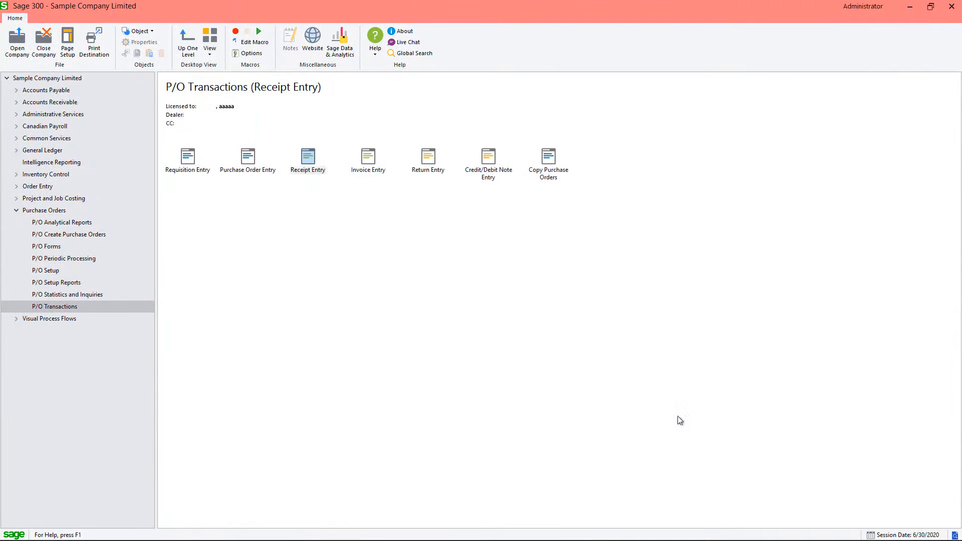
- Start a new purchase order return for vendor 1050 against receipt RCP00000083
click(420, 161)
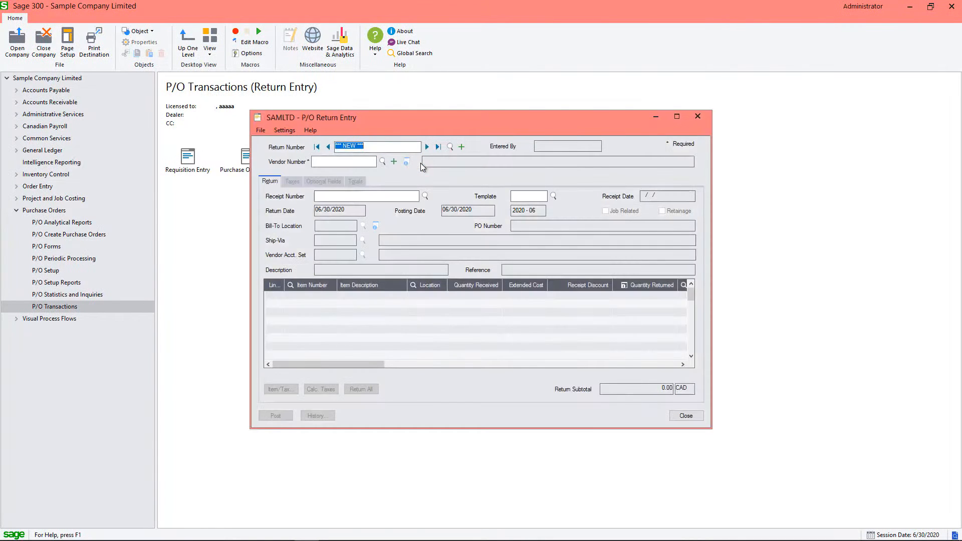
click(367, 160)
text(1050)
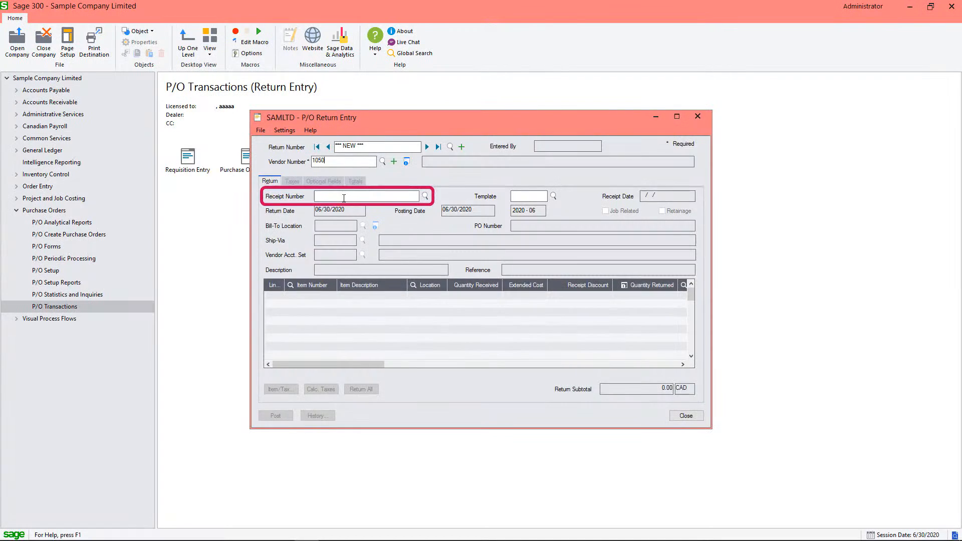
click(344, 197)
text(RCP00000083)
key(Tab)
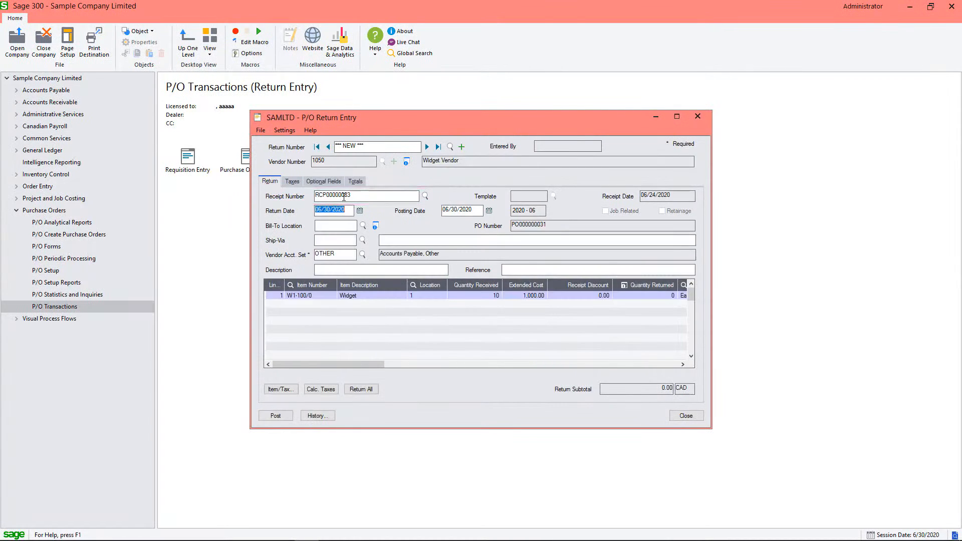
- Set the returned quantity of item W1-100/0 to 2 and post the return without printing it, closing Return Entry
click(654, 297)
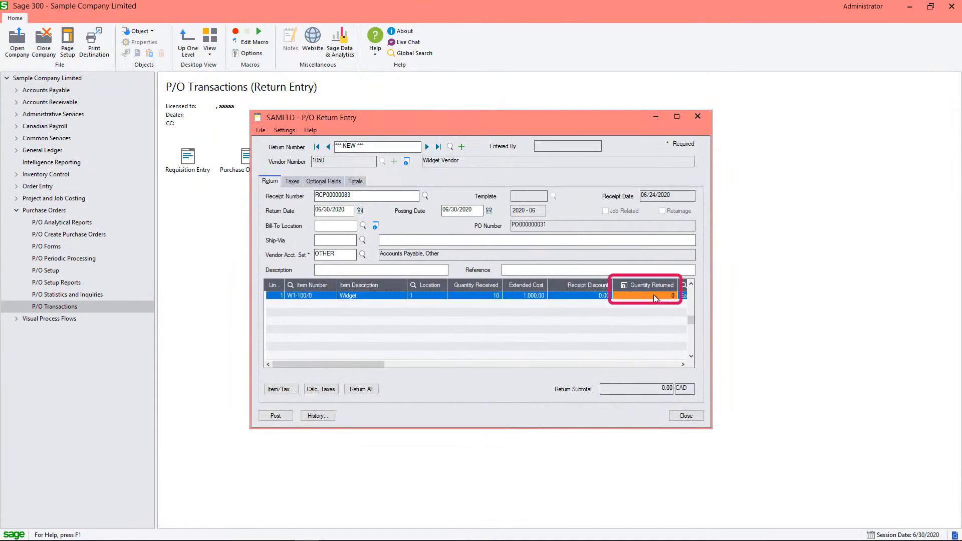
text(2)
key(Return)
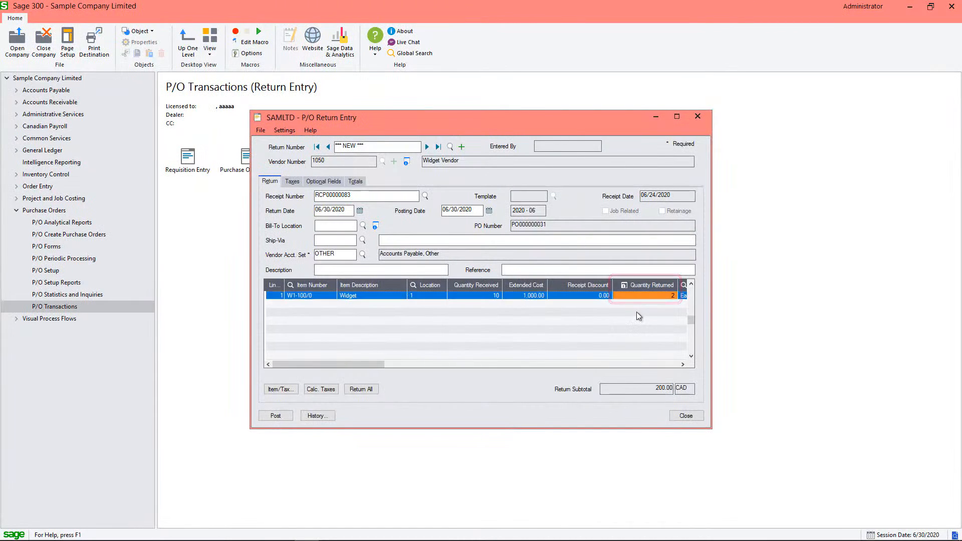
click(275, 416)
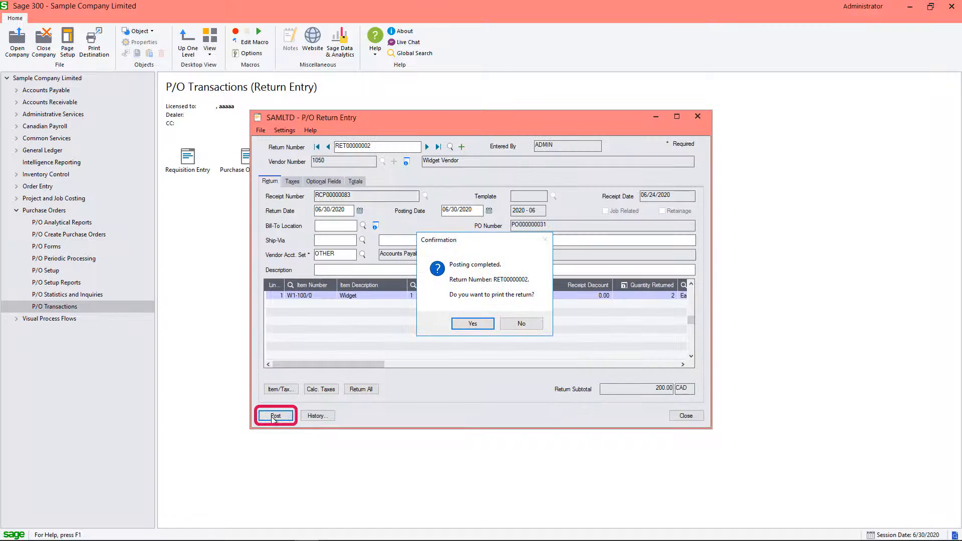
click(521, 325)
click(695, 416)
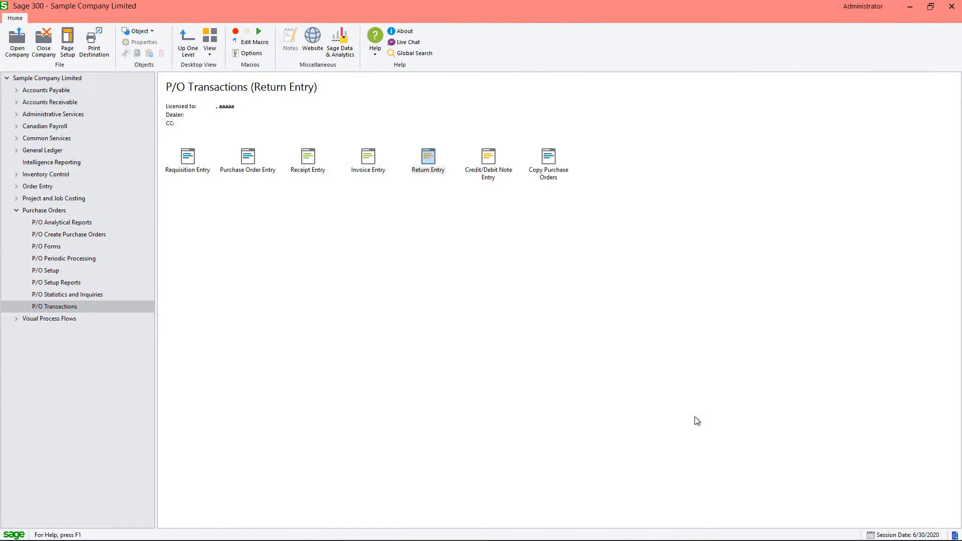
- Create credit note CN112233 in Credit/Debit Note Entry from return RET00000002
click(490, 165)
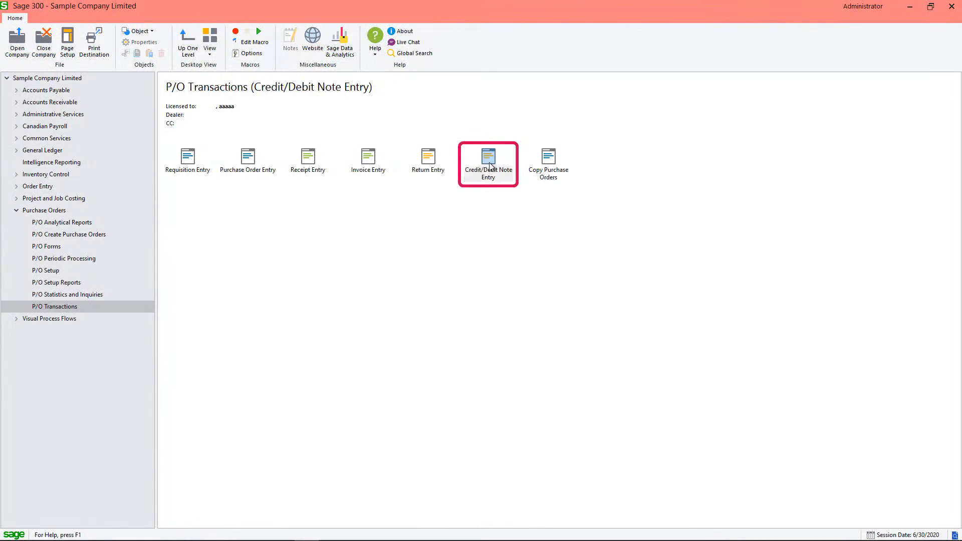
double_click(489, 166)
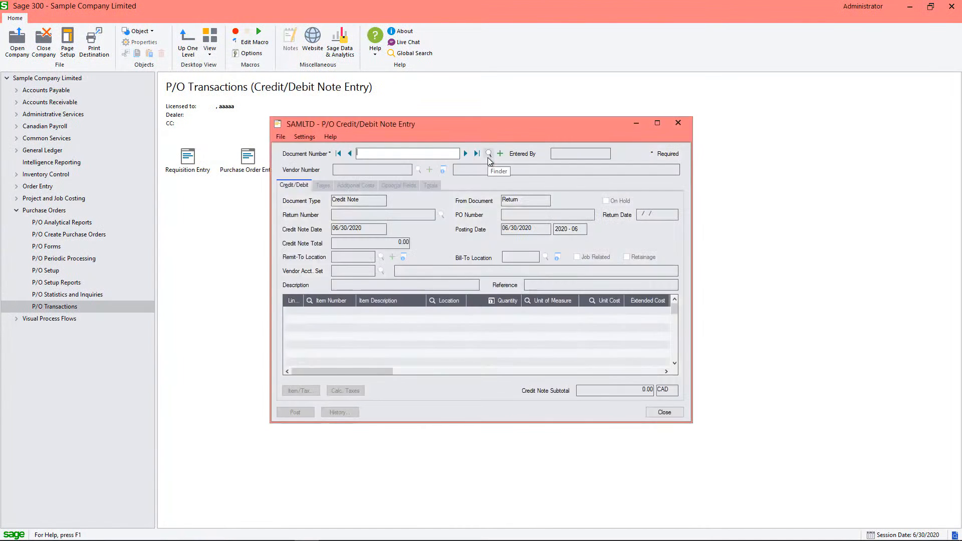
text(CN112233)
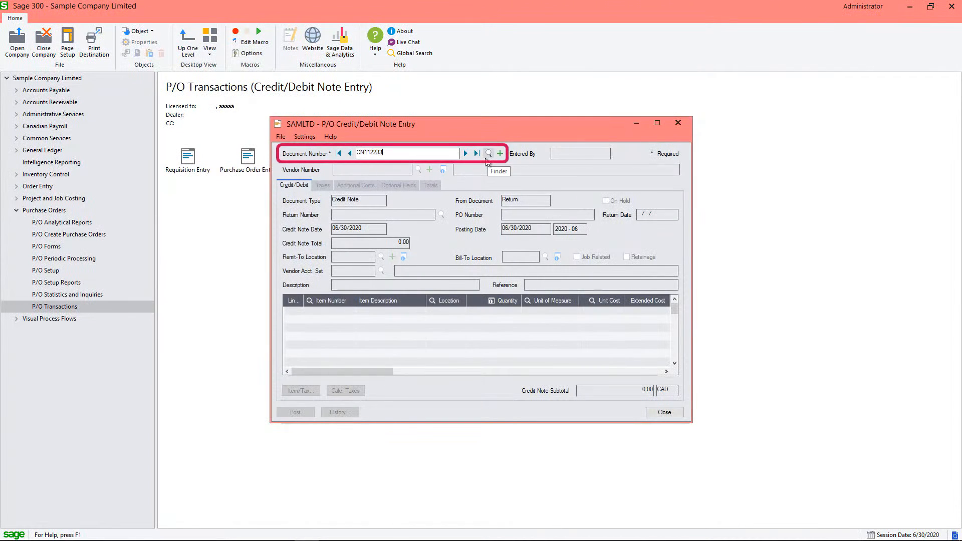
key(Tab)
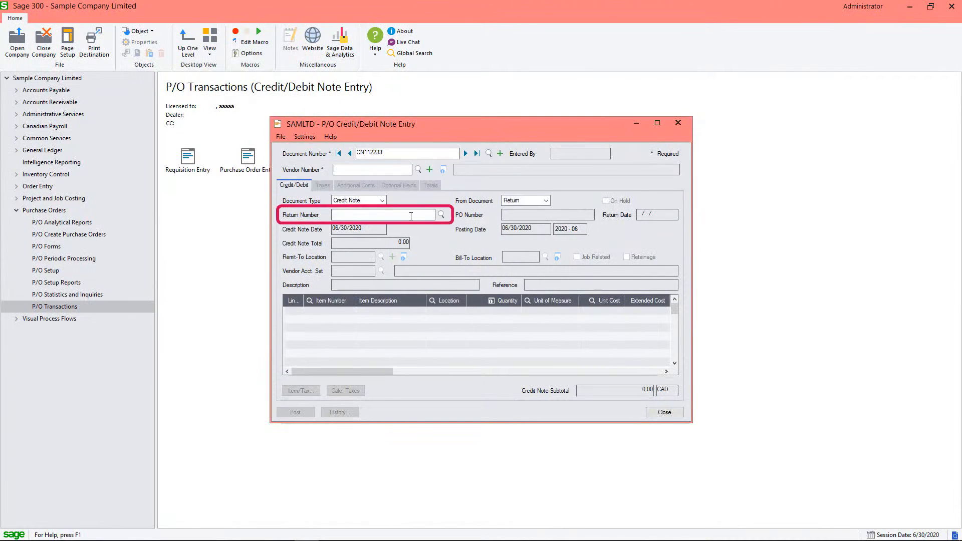
click(441, 214)
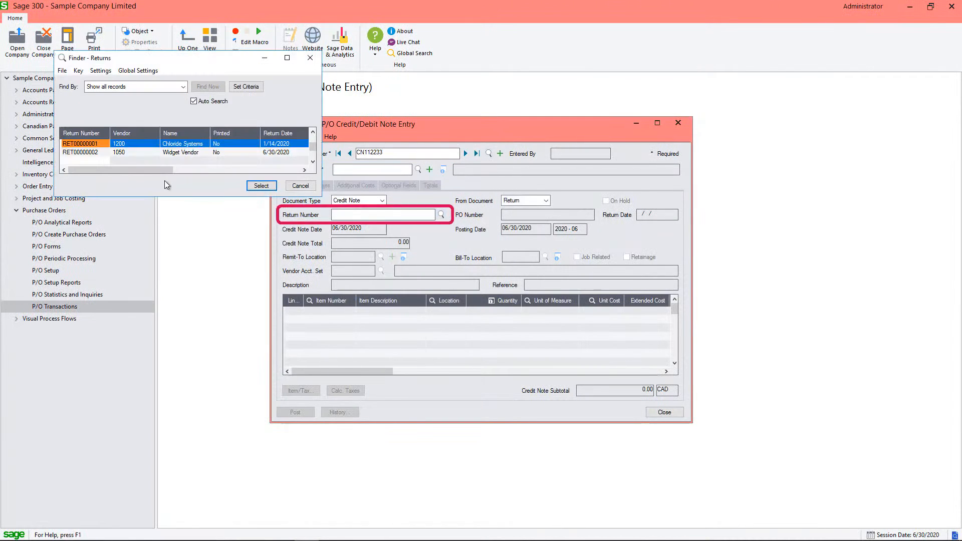
double_click(96, 152)
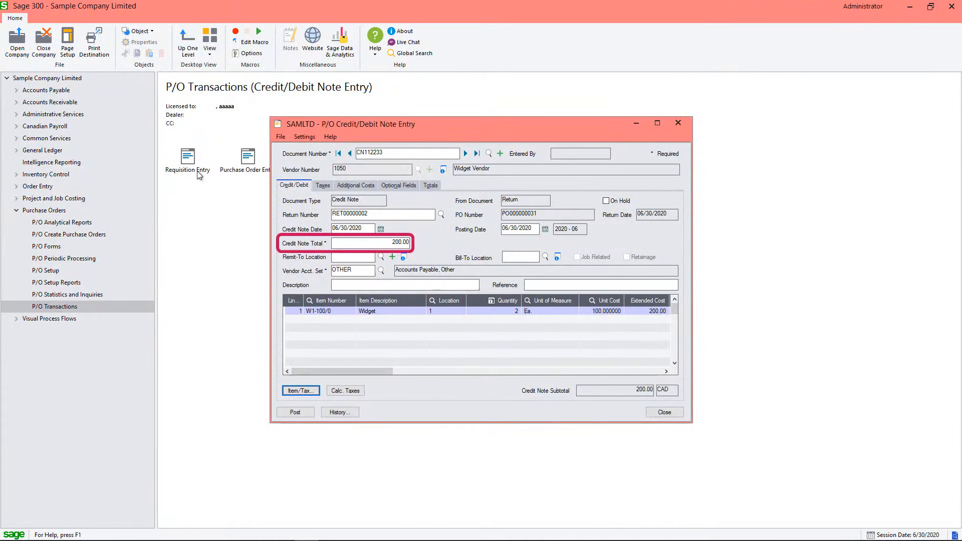
- Set the credit note total to 180
click(407, 244)
double_click(407, 244)
text(180)
key(Tab)
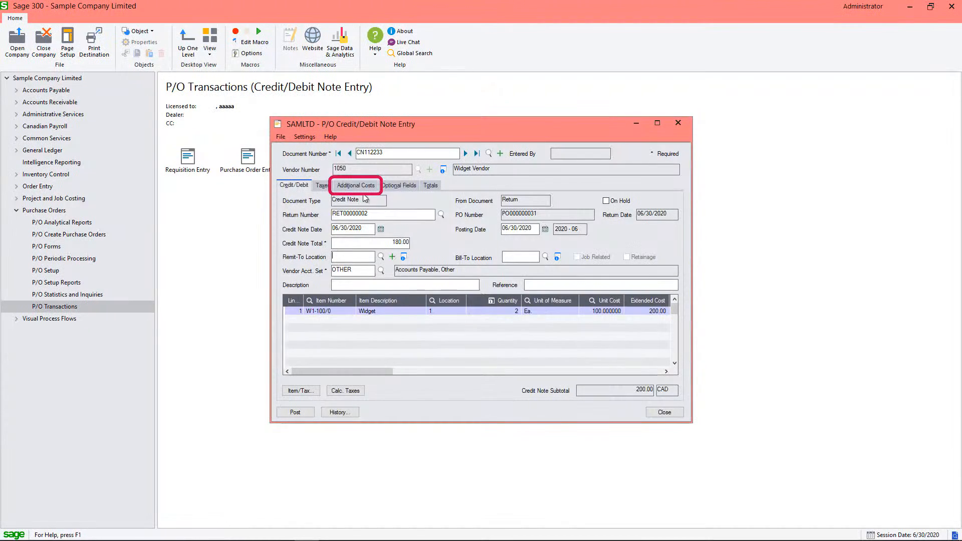
- Add the RSTOCK restocking fee as an additional cost on the credit note with an amount of -20.00
click(360, 187)
click(321, 213)
click(355, 215)
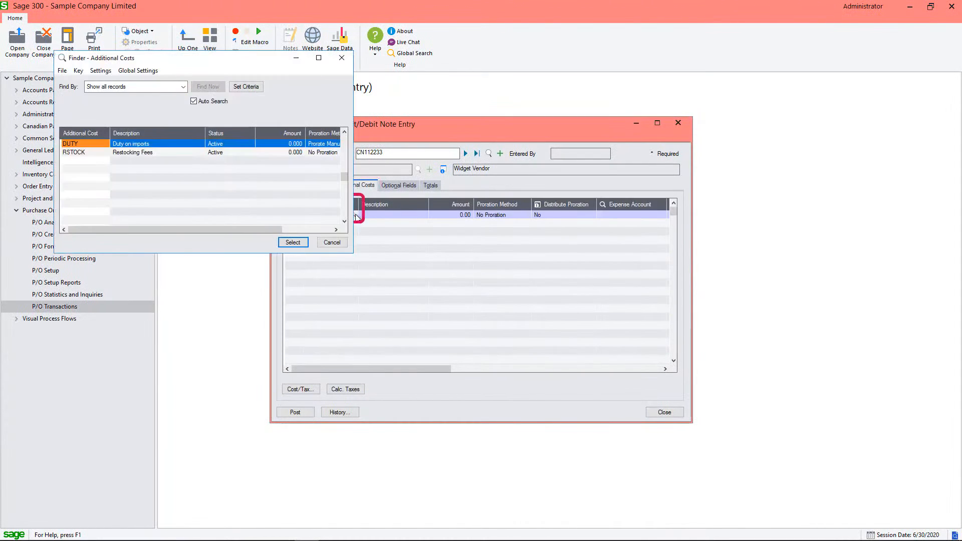
double_click(93, 155)
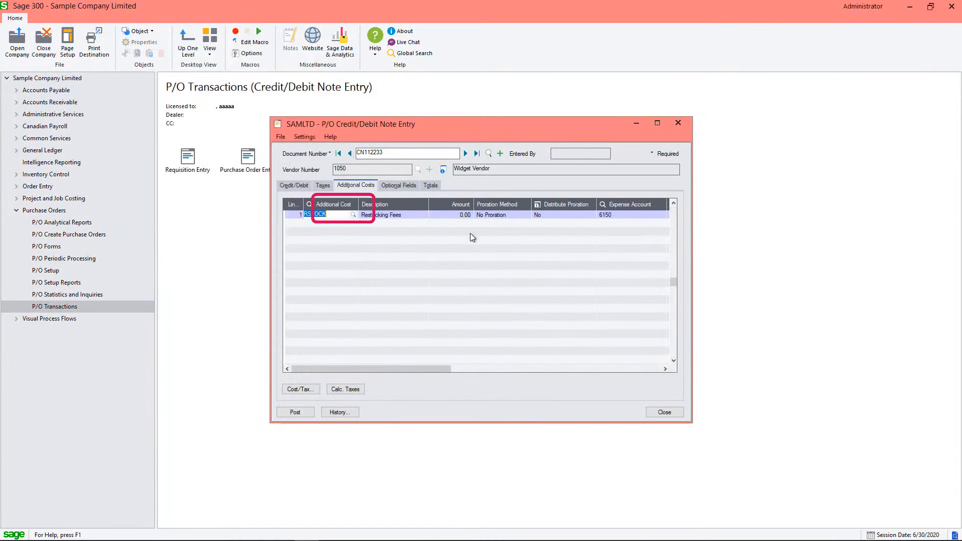
click(460, 213)
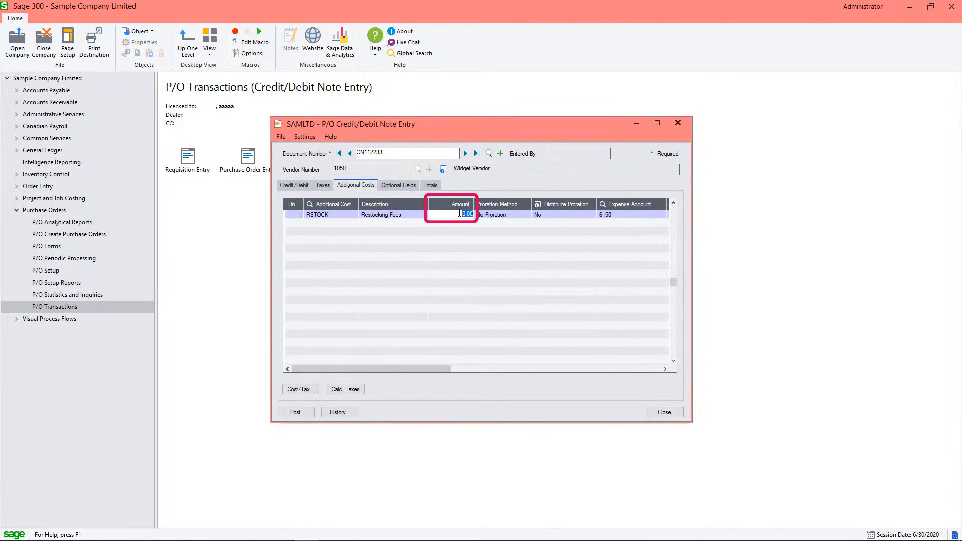
click(460, 213)
click(473, 242)
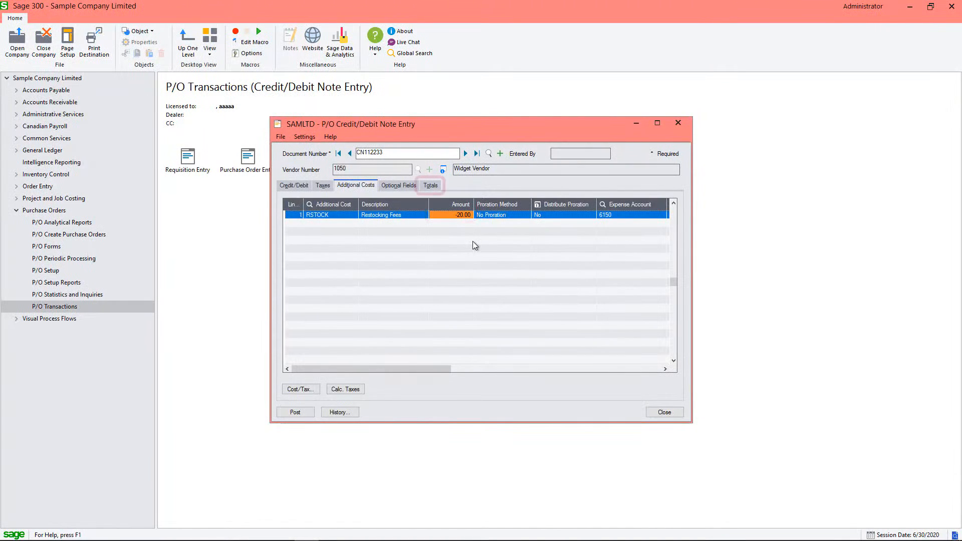
- Review the credit note's totals and post it, closing Credit/Debit Note Entry
click(433, 187)
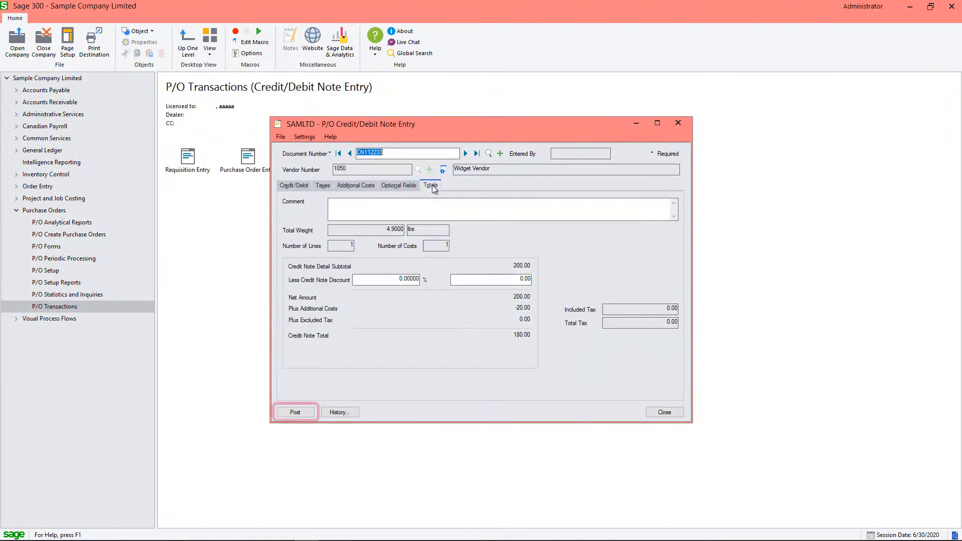
click(294, 414)
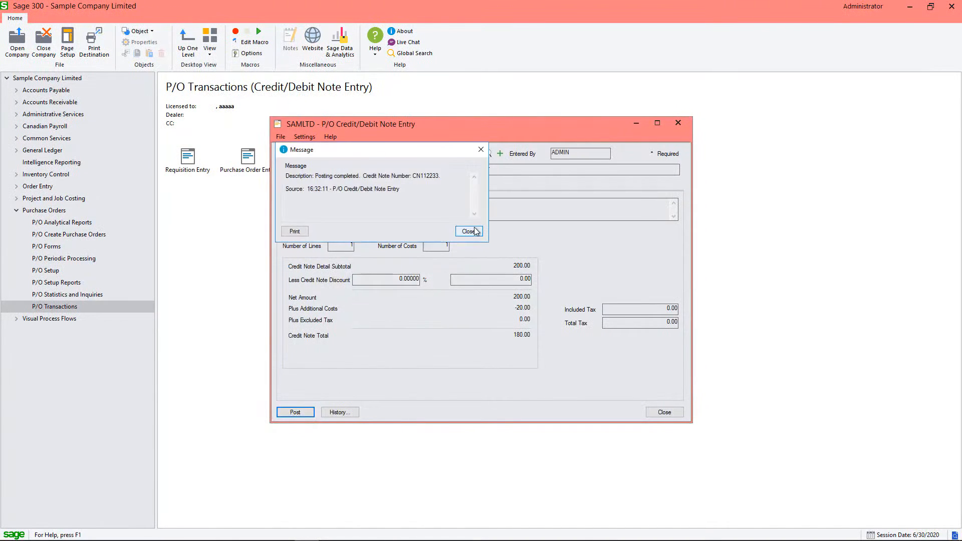
click(474, 231)
click(672, 415)
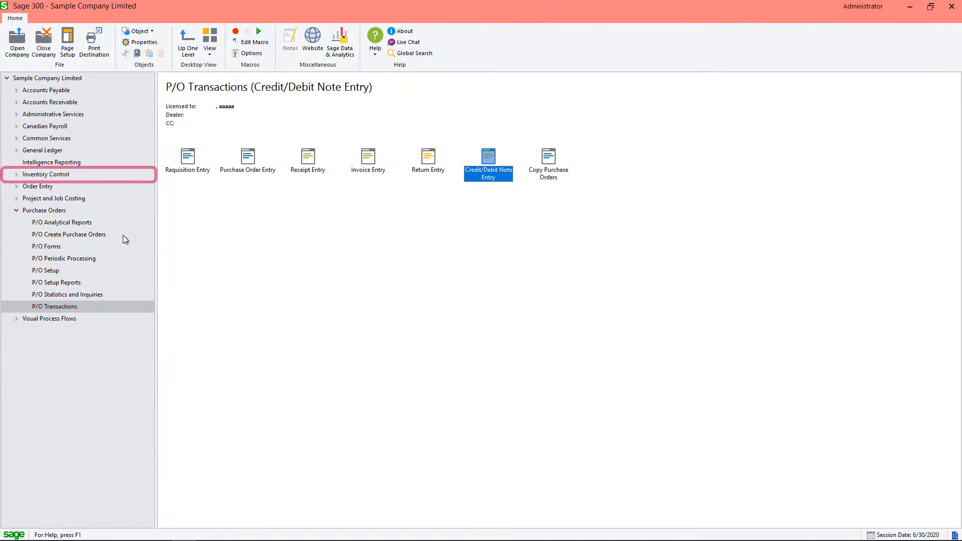
- Run Day End Processing from Inventory Control's periodic processing and dismiss the completion message
click(16, 175)
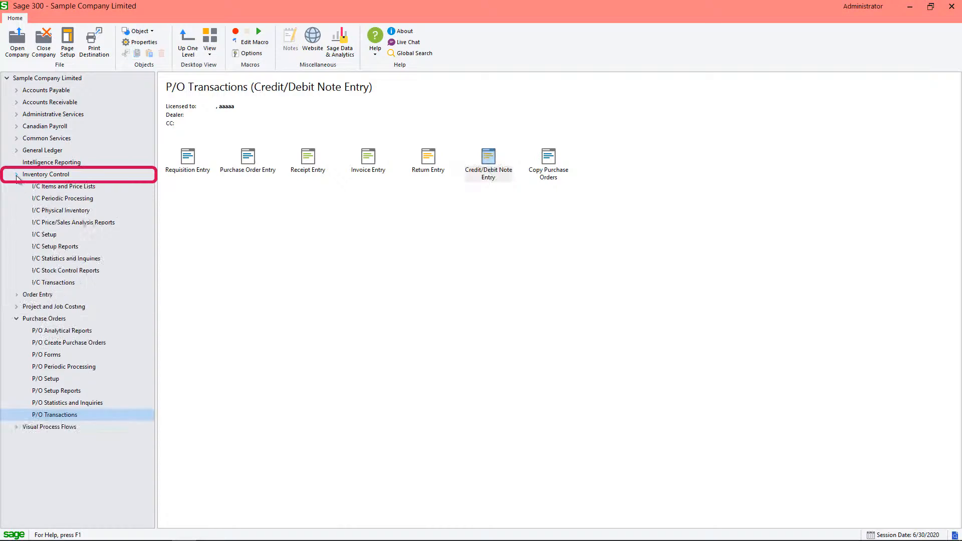
click(52, 200)
double_click(185, 166)
click(402, 295)
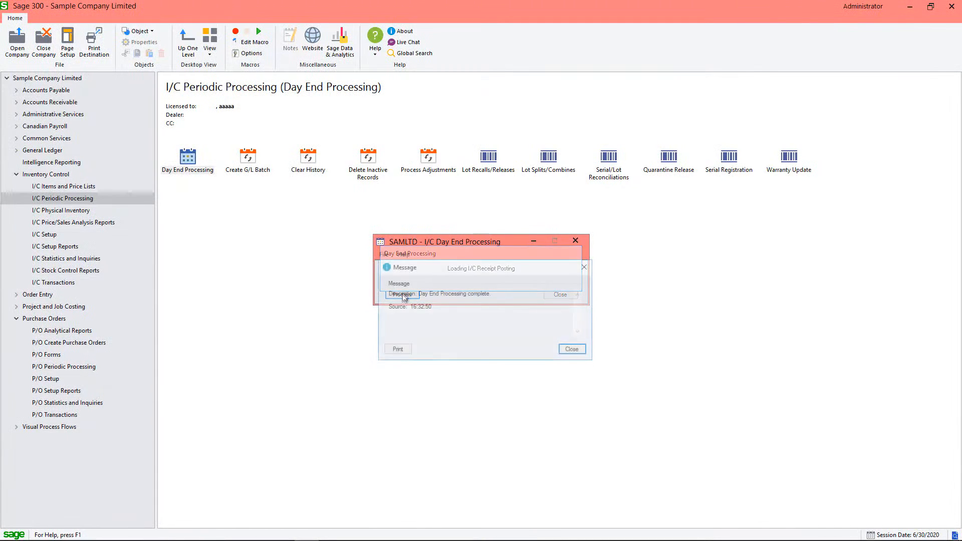
click(571, 349)
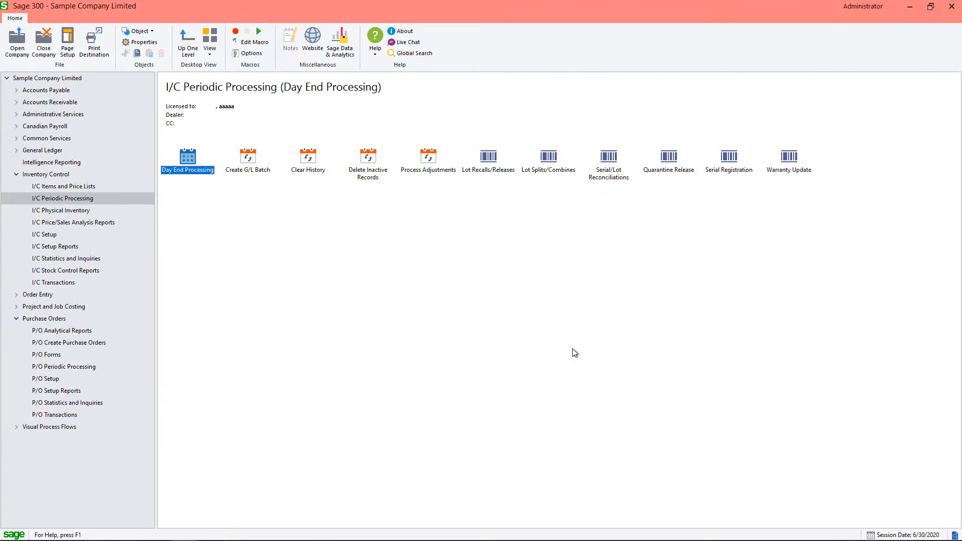
- Open the P/O generated batch 62 from the Accounts Payable invoice batch list, dismissing the messages
click(17, 90)
click(55, 151)
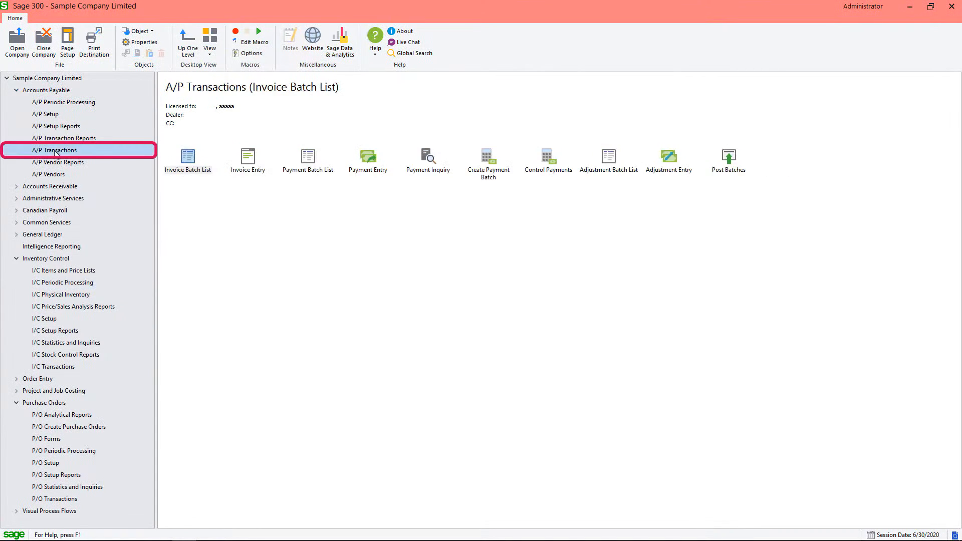
double_click(191, 160)
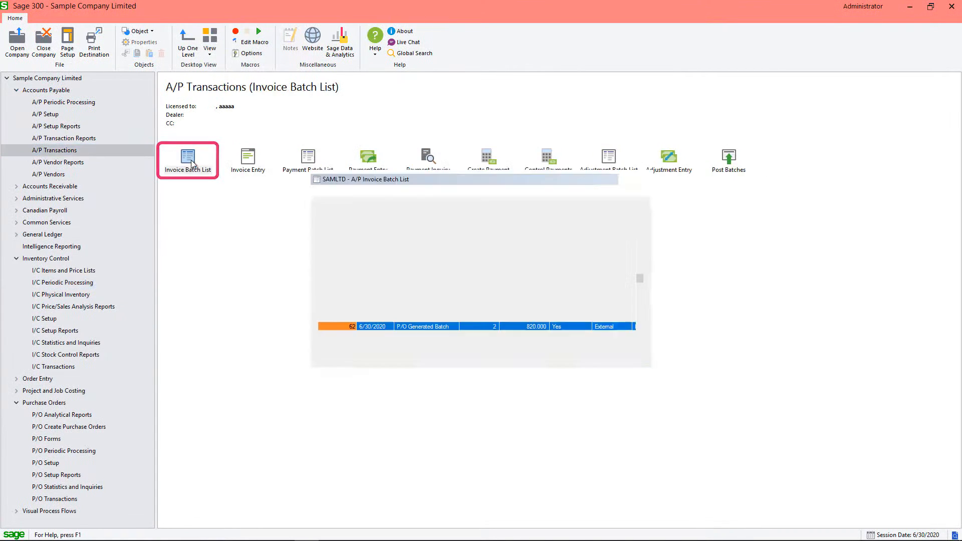
click(329, 329)
double_click(327, 326)
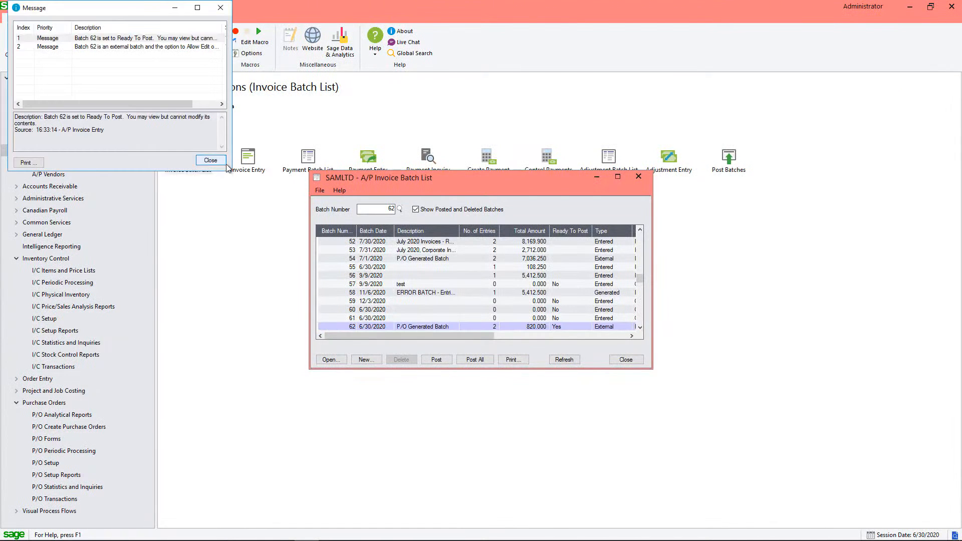
click(220, 159)
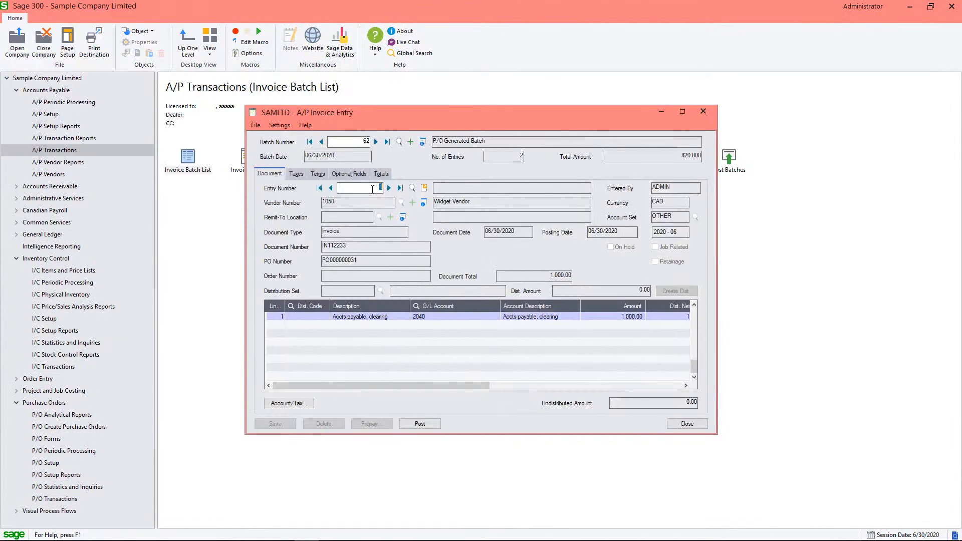
- Check the last entry in batch 62 and post the batch, closing A/P Invoice Entry
click(402, 188)
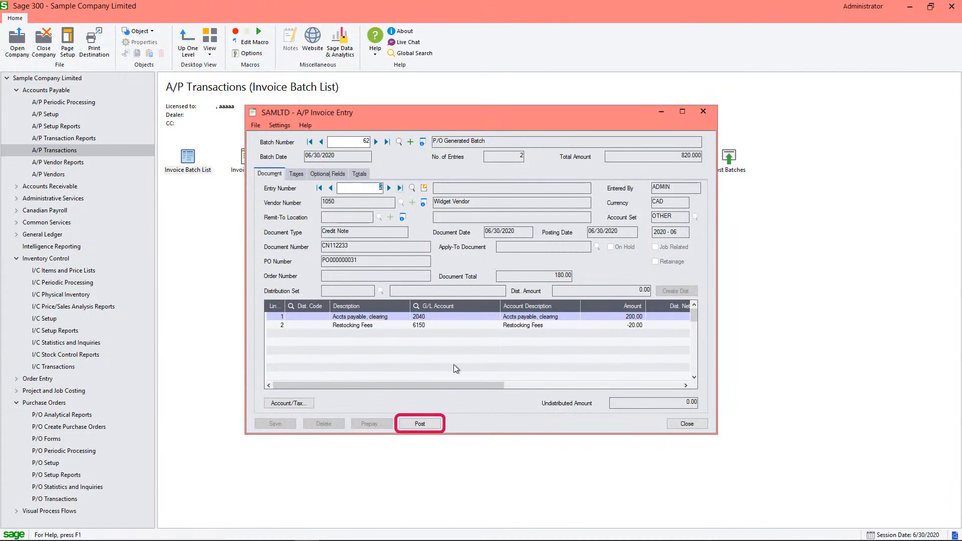
click(426, 424)
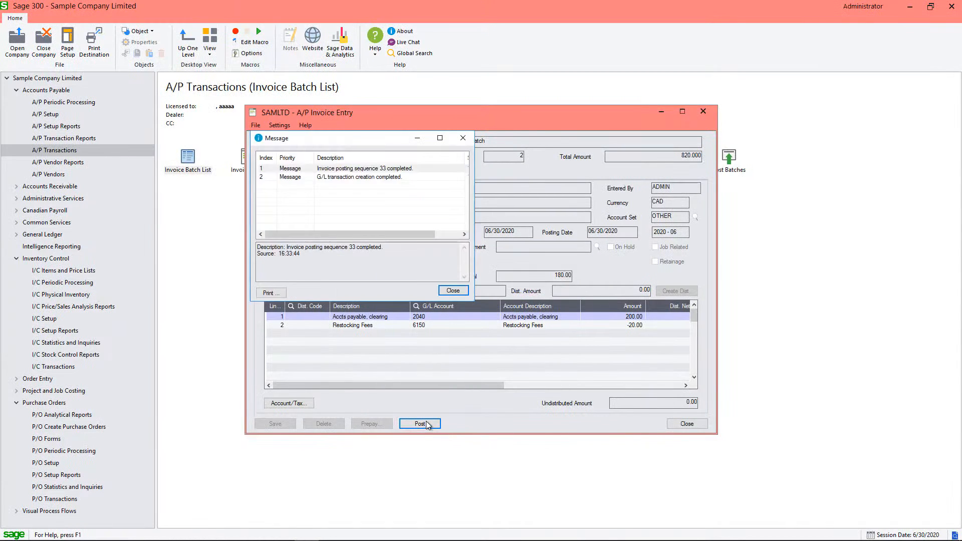
click(458, 291)
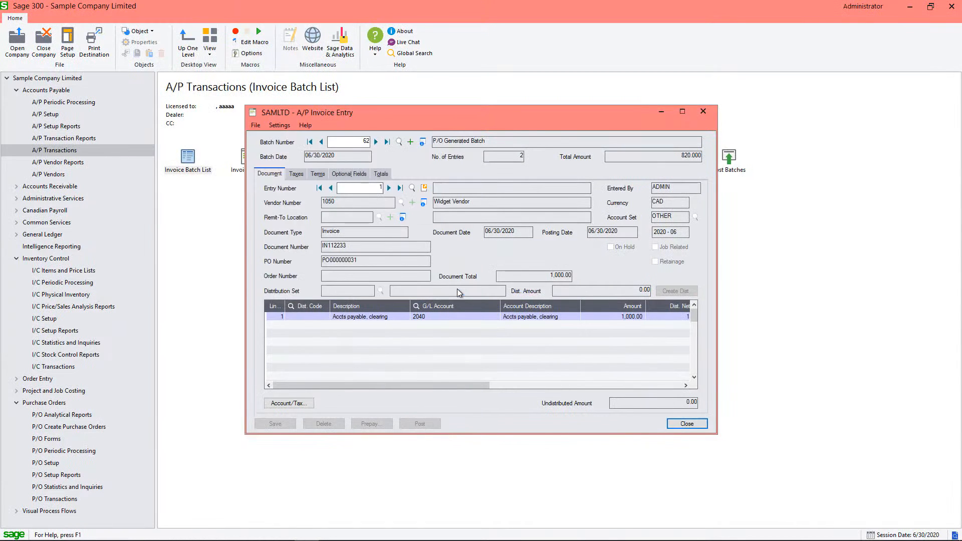
click(687, 424)
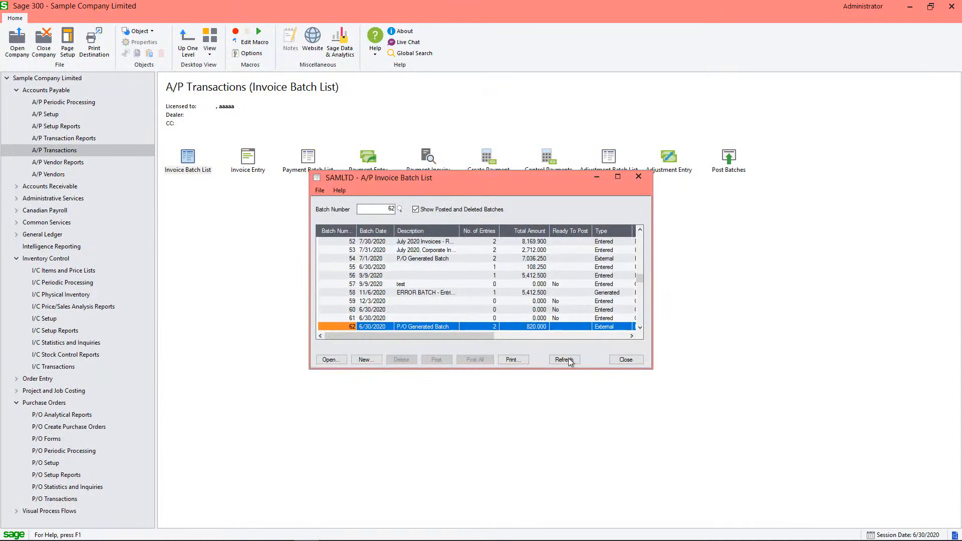
- Check batch 62's posting sequence in the batch list and print the A/P invoice posting journal for sequence 33, sorted by vendor number
drag(487, 338, 636, 338)
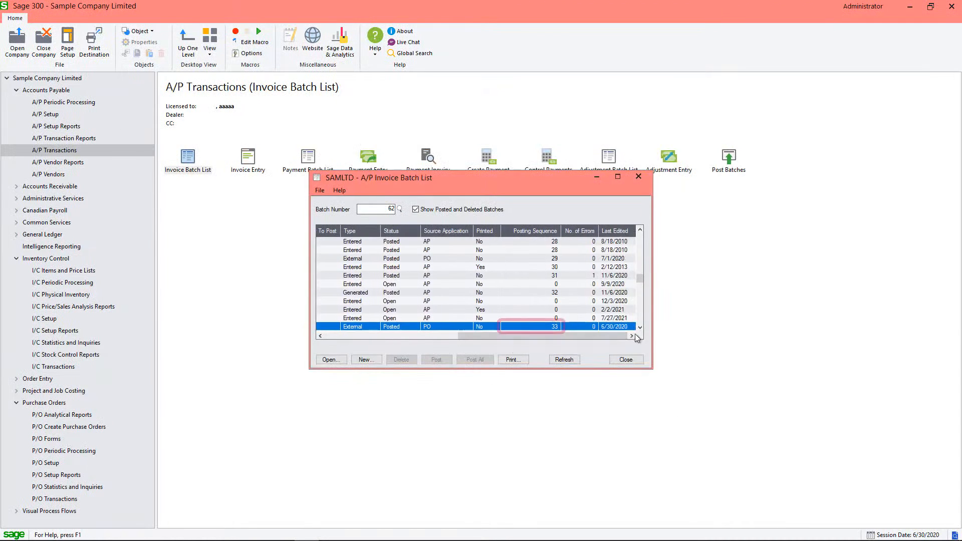
double_click(545, 330)
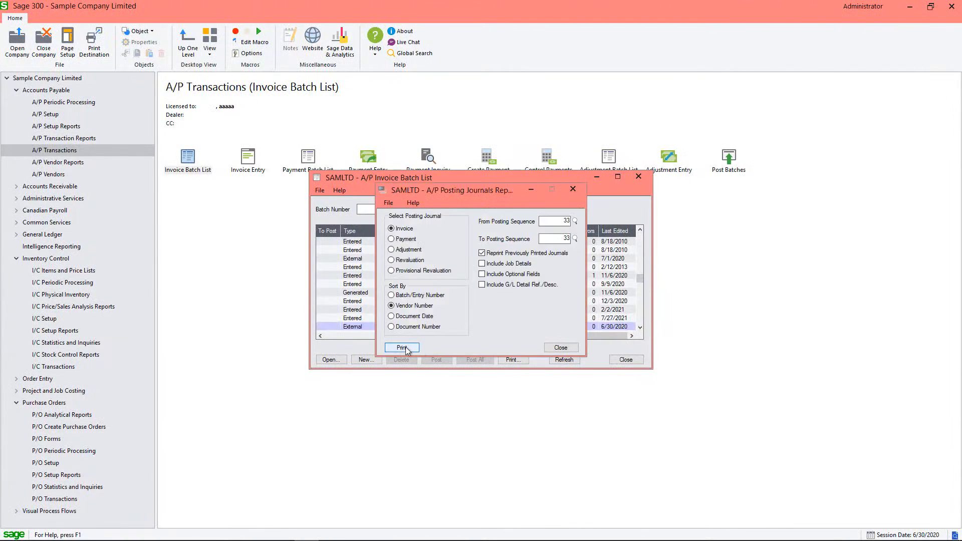
click(402, 348)
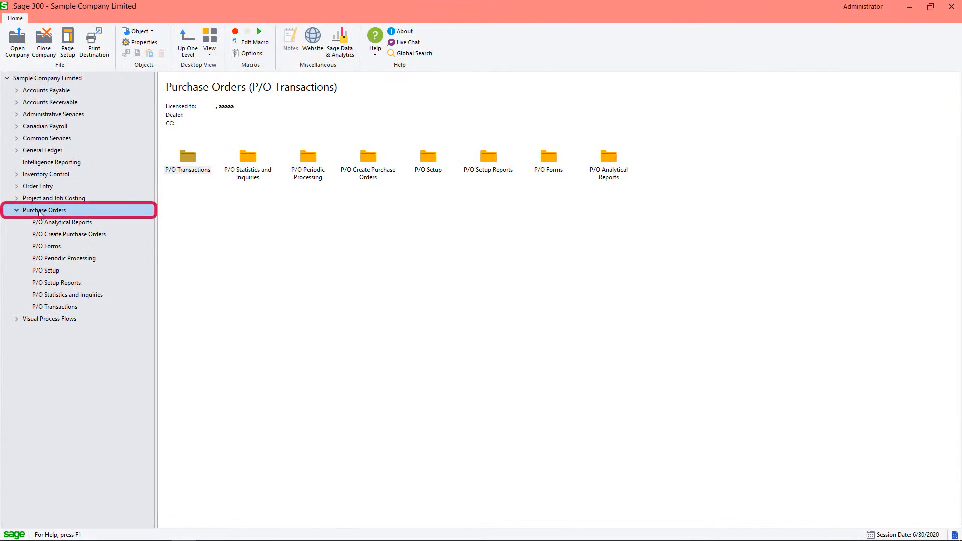
- Open Purchase Order Entry from P/O Transactions and check the locations and expected arrival dates on the new Chloride Systems order's lines
click(61, 307)
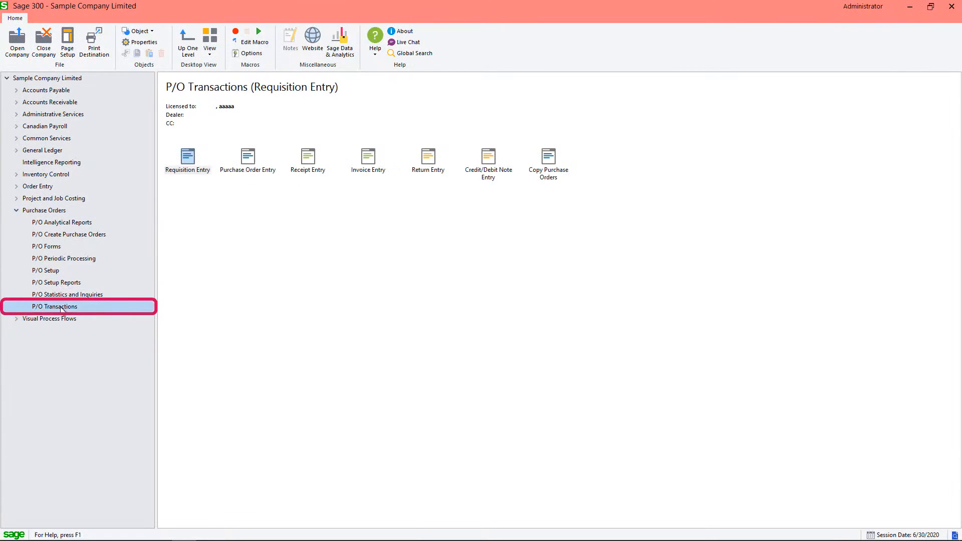
click(248, 160)
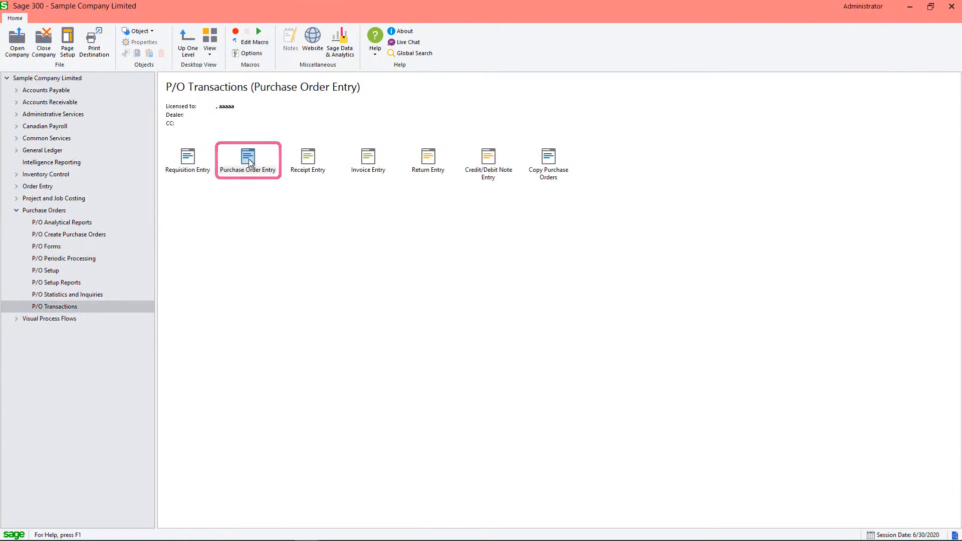
double_click(248, 161)
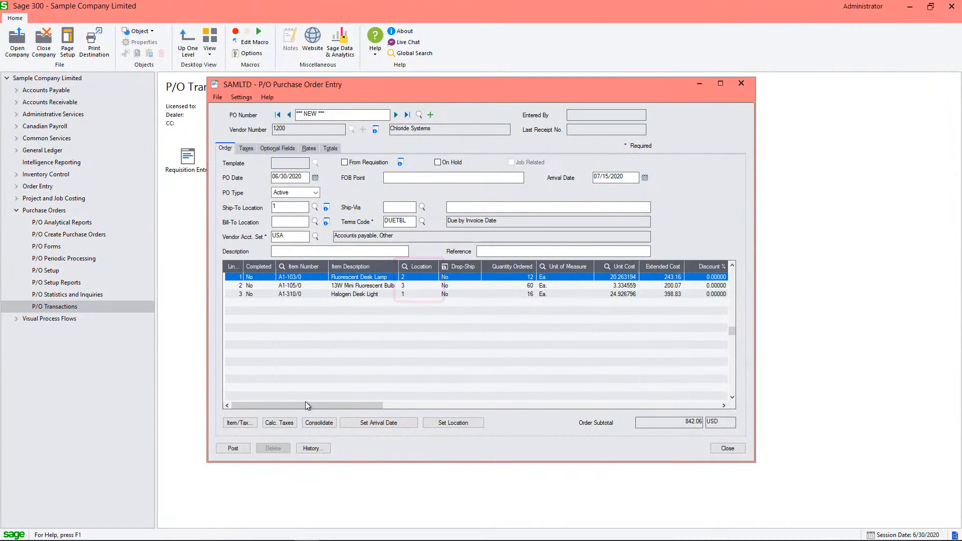
drag(306, 406, 506, 396)
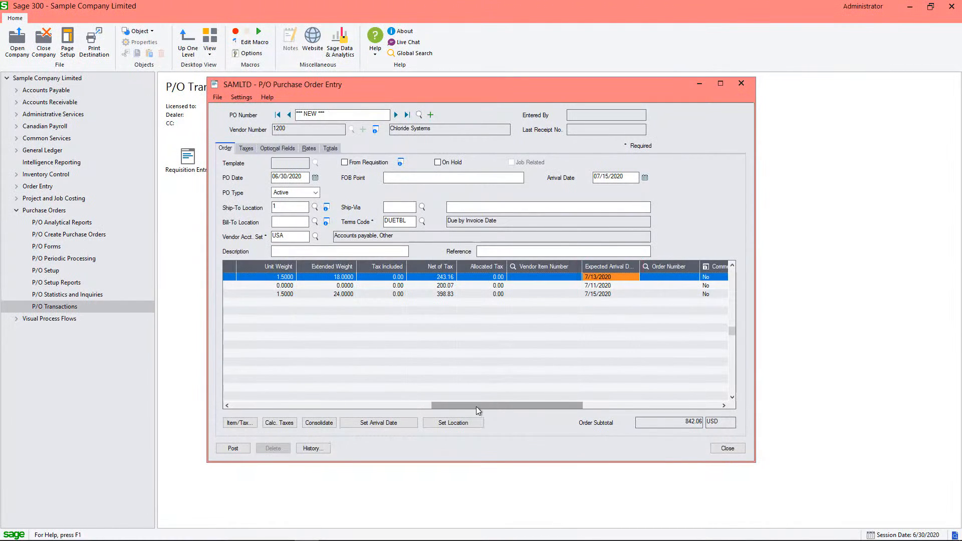
drag(482, 405, 267, 416)
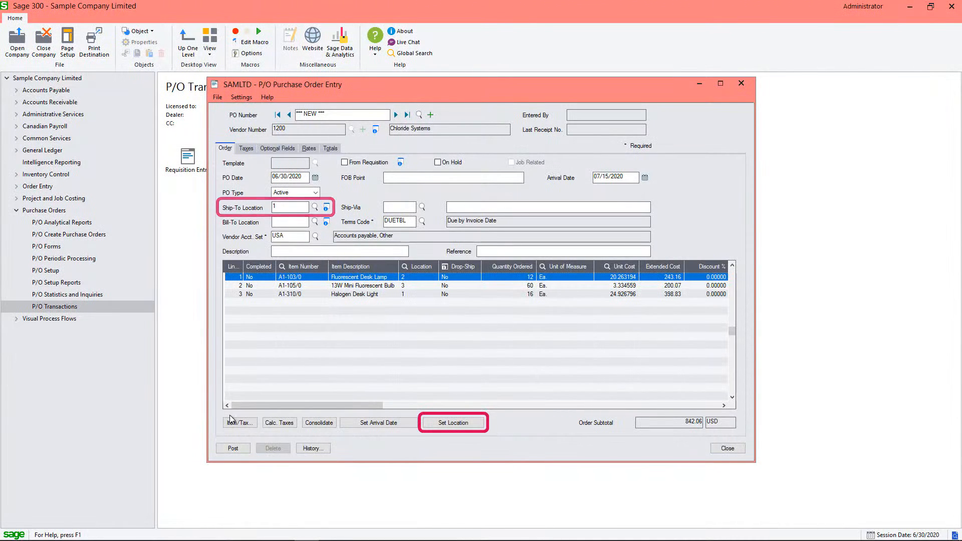
- Apply ship-to location 1 and the order's arrival date 07/15/2020 to all detail lines of the purchase order
click(457, 423)
click(519, 325)
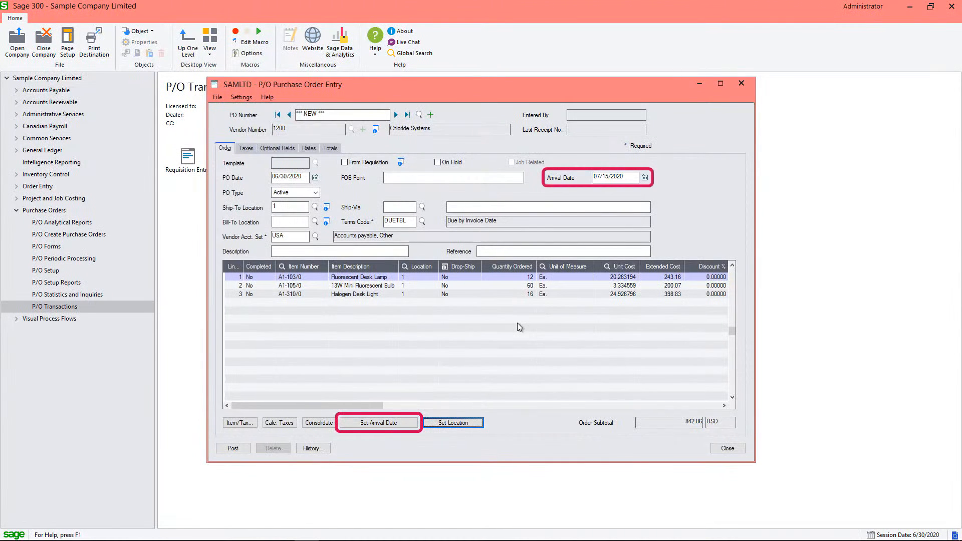
click(401, 421)
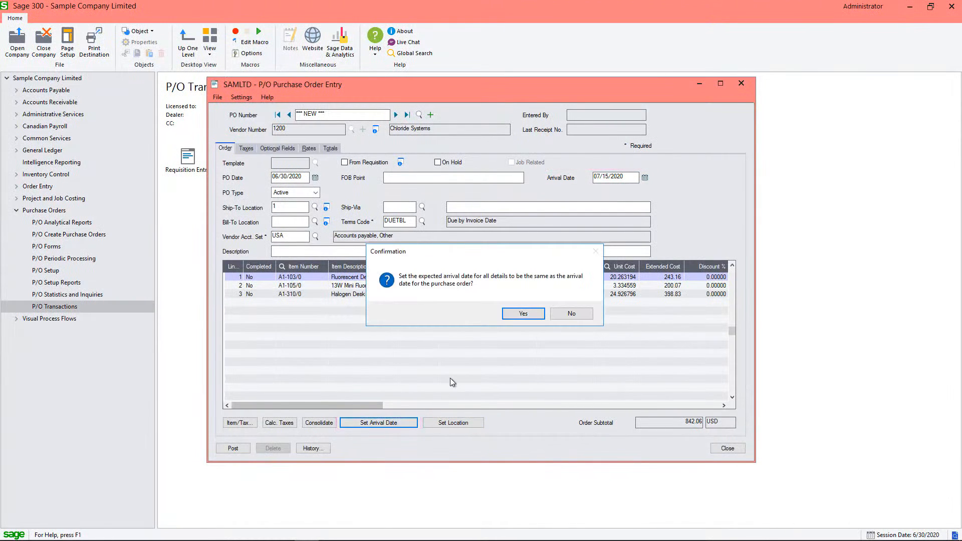
click(525, 312)
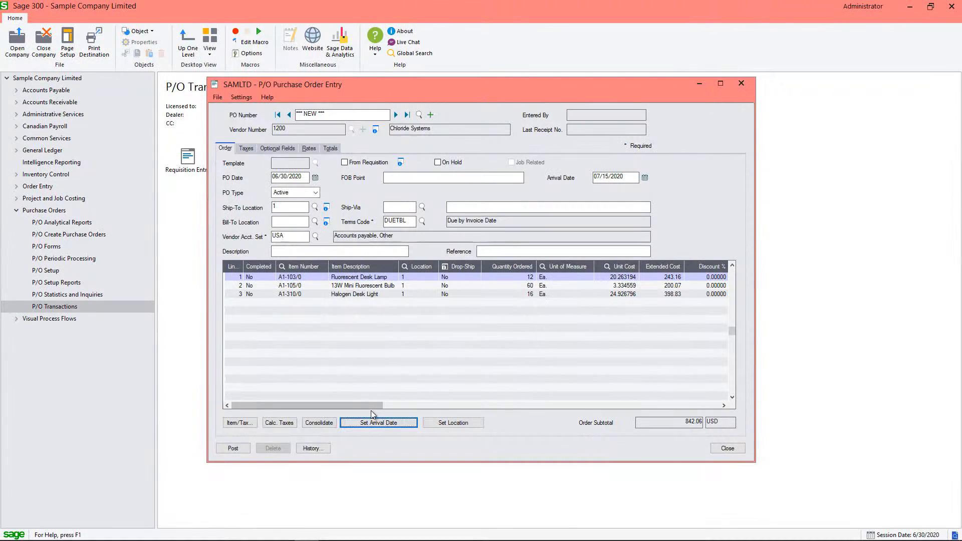
- Check the expected arrival dates on the detail lines and post the purchase order without printing it
drag(373, 409, 580, 413)
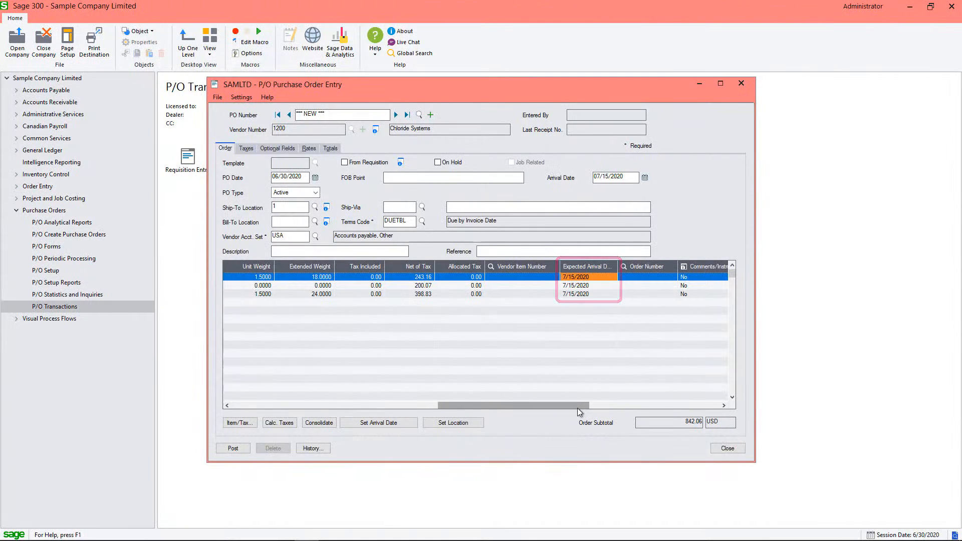
click(238, 448)
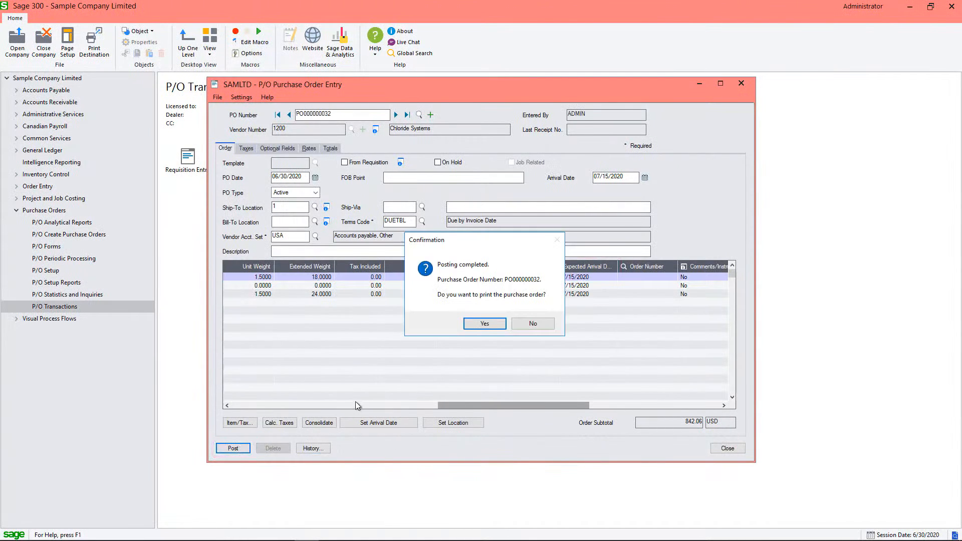
click(551, 328)
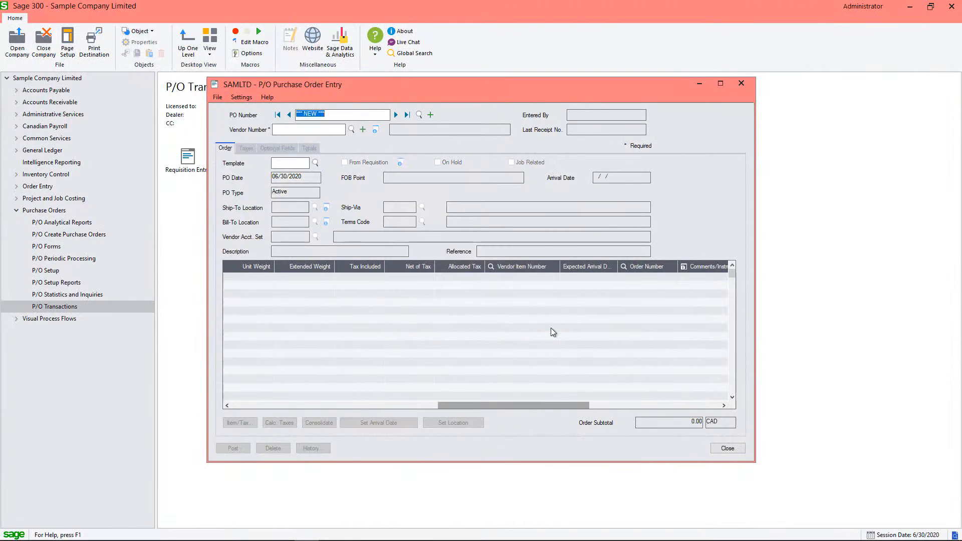